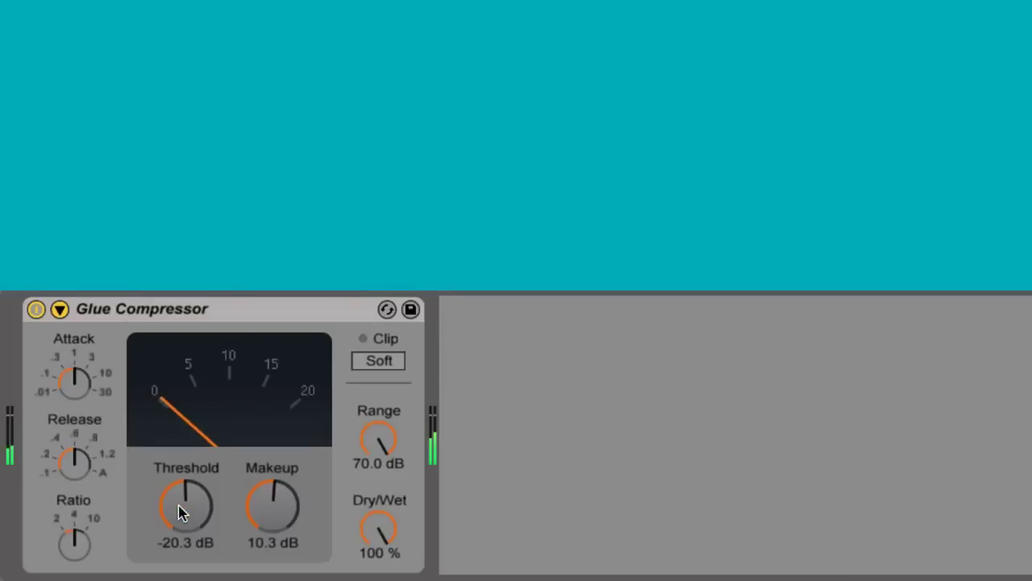
Set the Glue Compressor's threshold to -40 dB and makeup gain to 15.1 dB, with the soft clipper on
drag(186, 504, 186, 500)
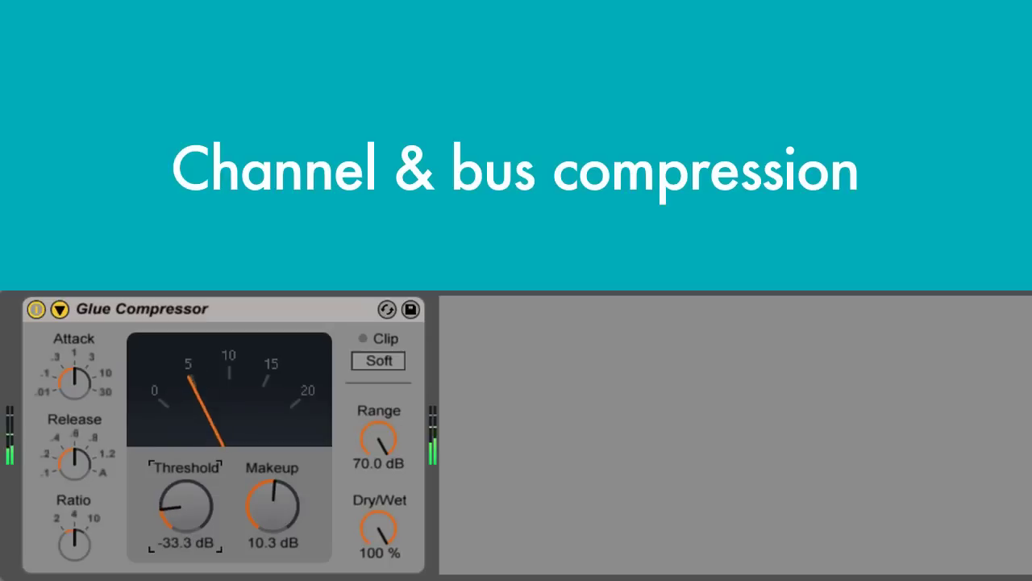
mouse_move(186, 504)
mouse_down()
mouse_move(187, 536)
mouse_move(187, 504)
mouse_up()
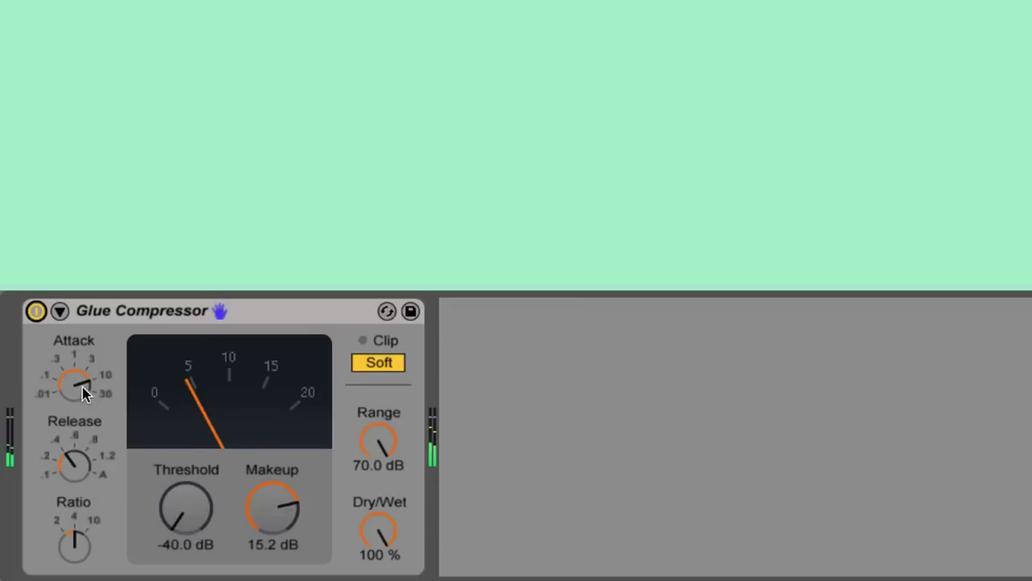
drag(86, 392, 86, 402)
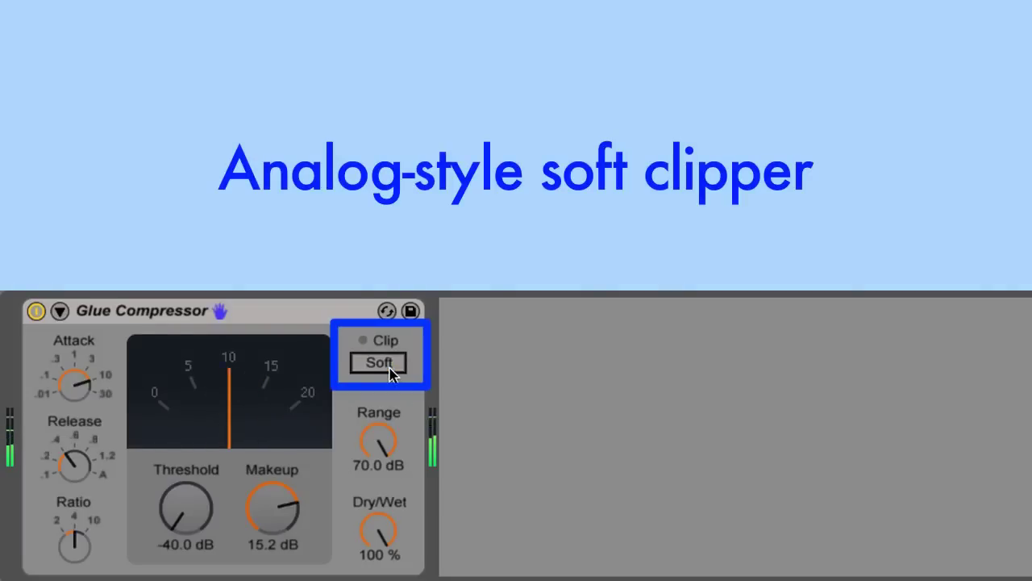
click(302, 498)
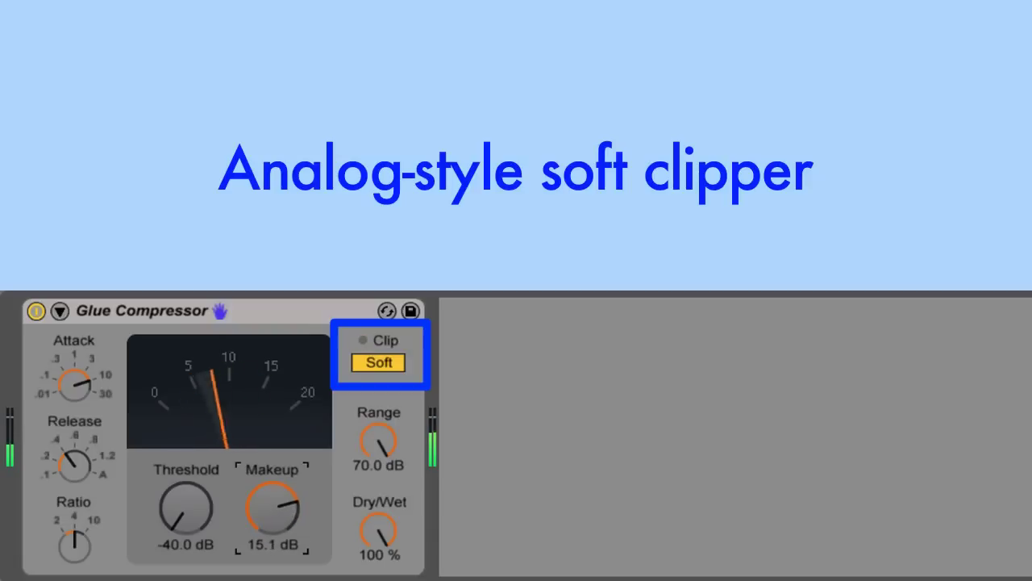
Show the Glue Compressor's sidechain section, enable its EQ, and sweep the high-pass frequency up to about 902 Hz and back down
click(60, 312)
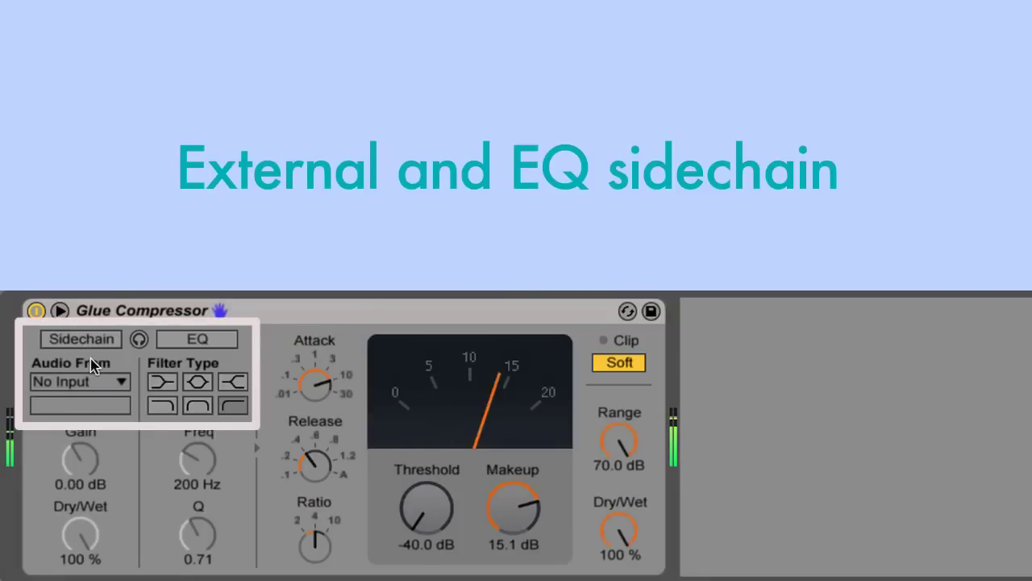
click(190, 342)
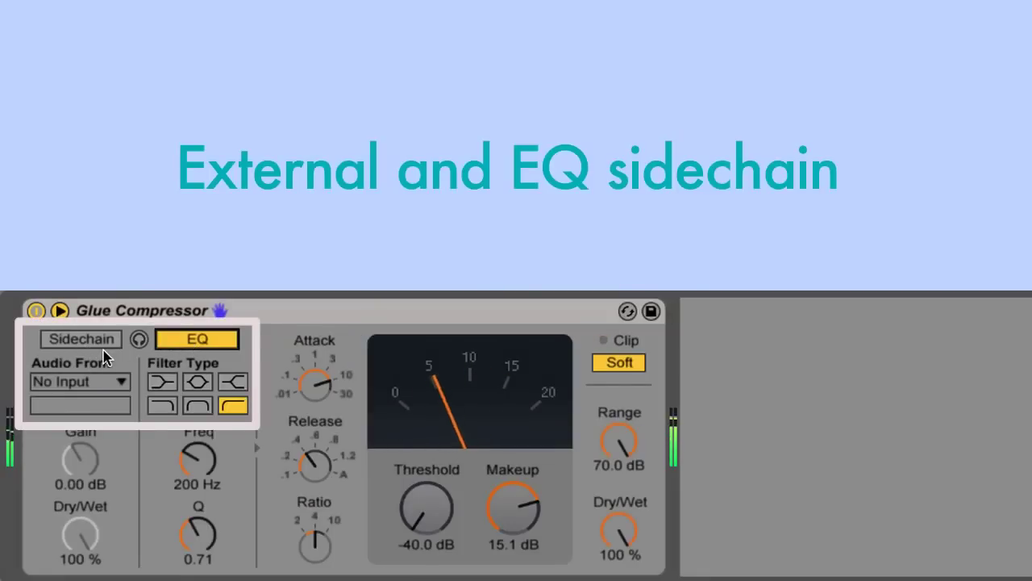
click(202, 480)
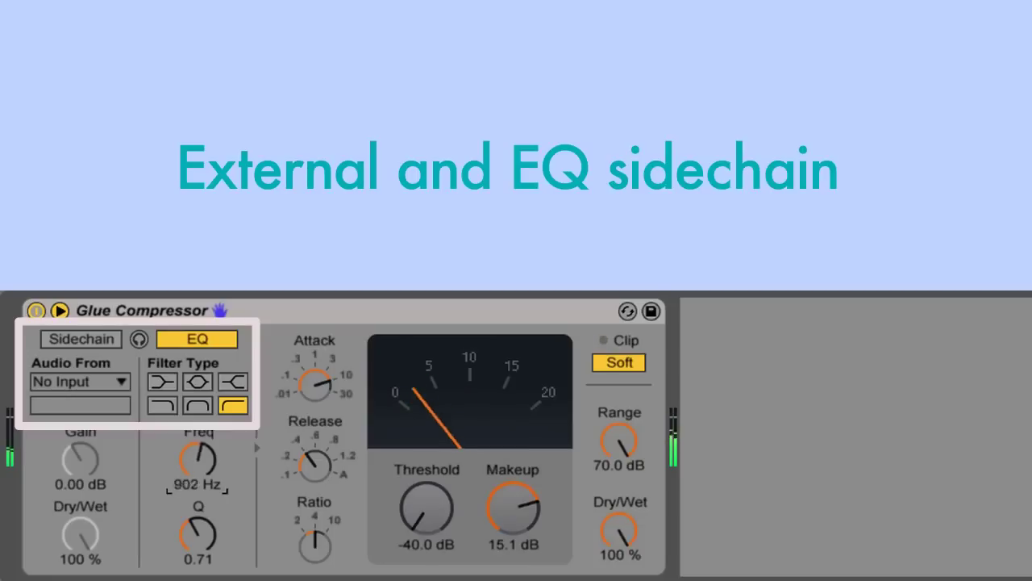
drag(202, 480, 202, 509)
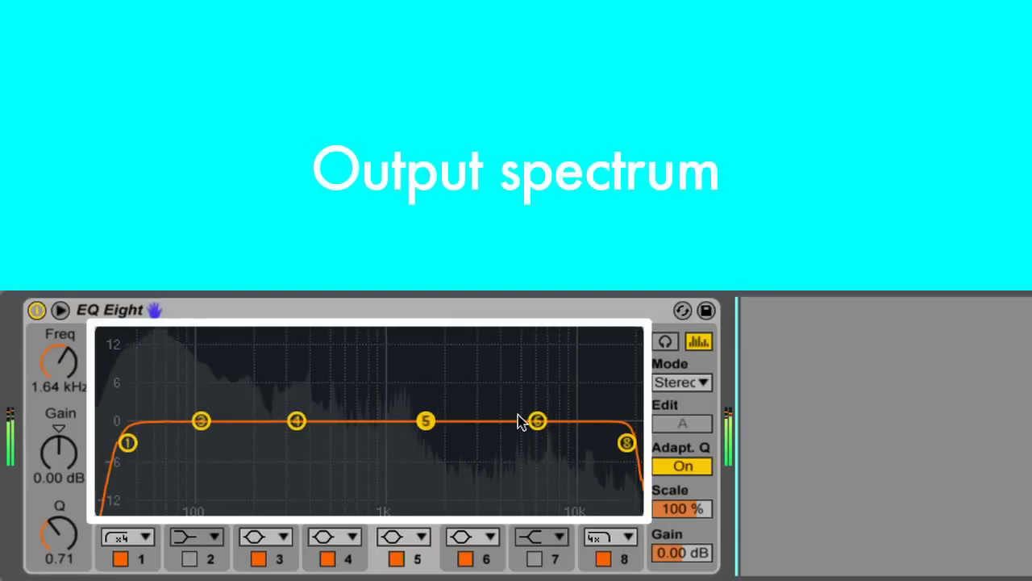
Turn EQ Eight's output spectrum off and on again, and expand the filter display to the large view
click(696, 343)
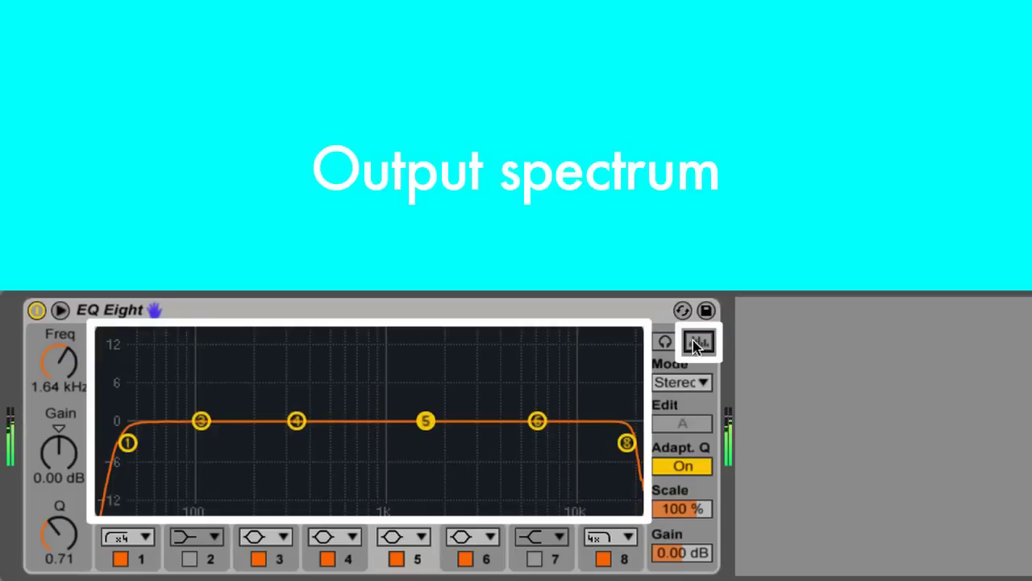
click(698, 345)
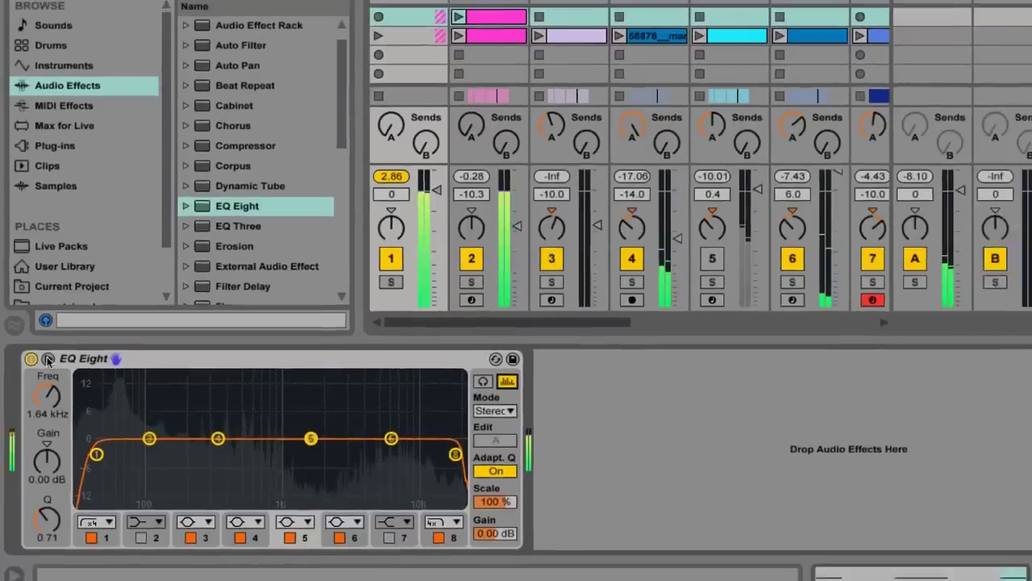
click(47, 360)
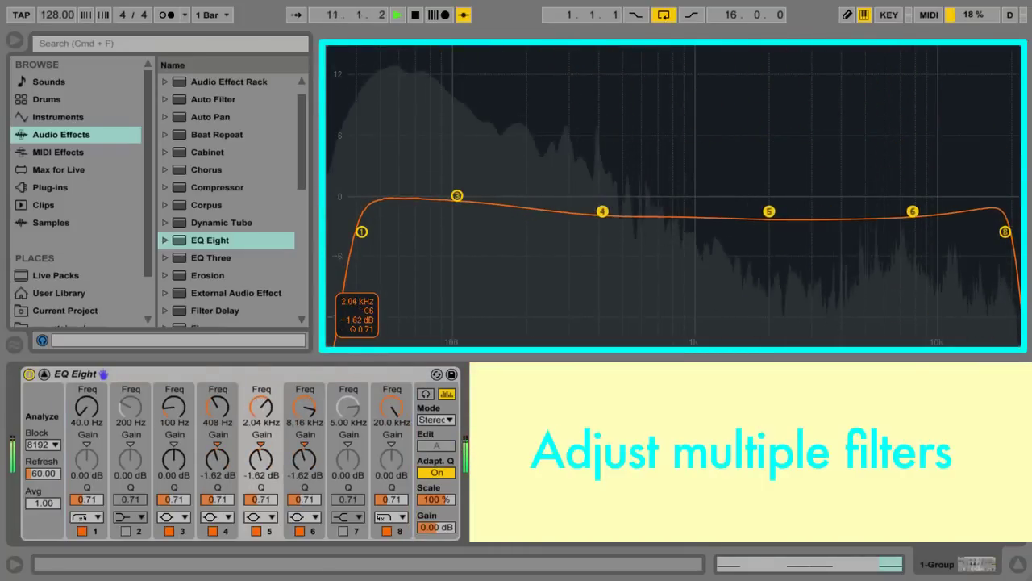
Shift filters 4, 5 and 6 together, and boost filter 5 with Adaptive Q on before returning it to 0 dB at 1.64 kHz
drag(770, 213, 740, 167)
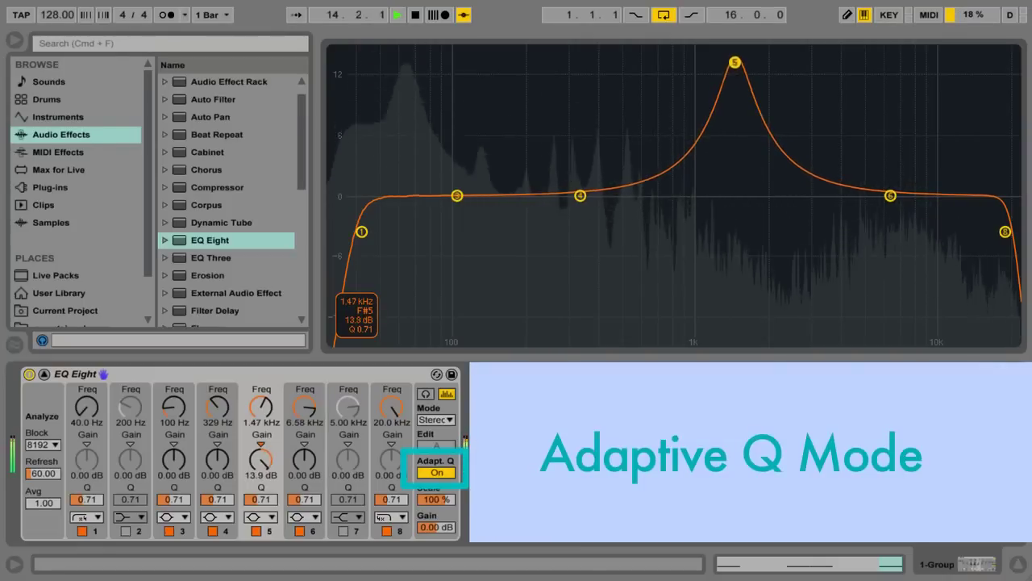
drag(734, 57, 737, 120)
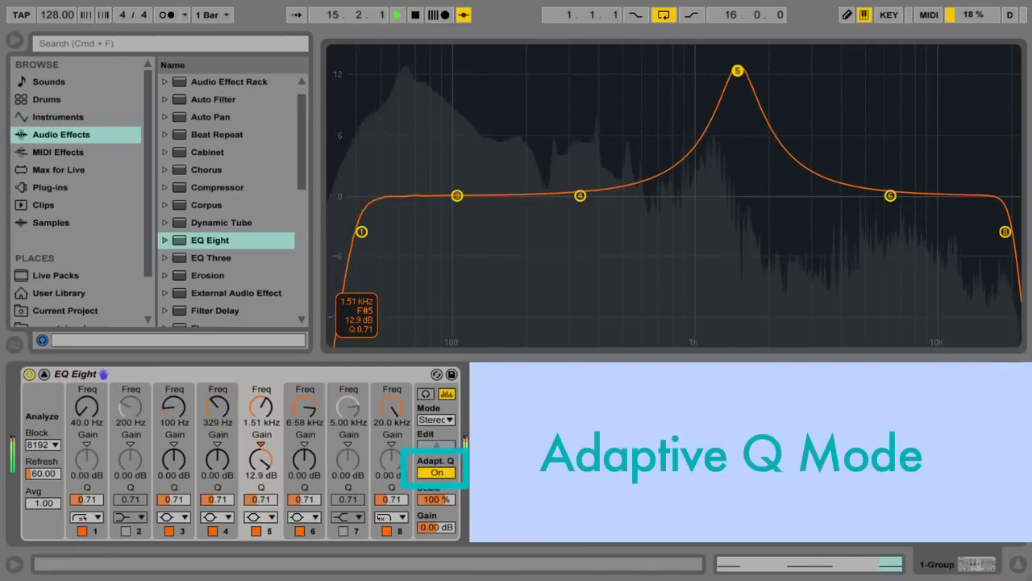
drag(740, 95, 747, 195)
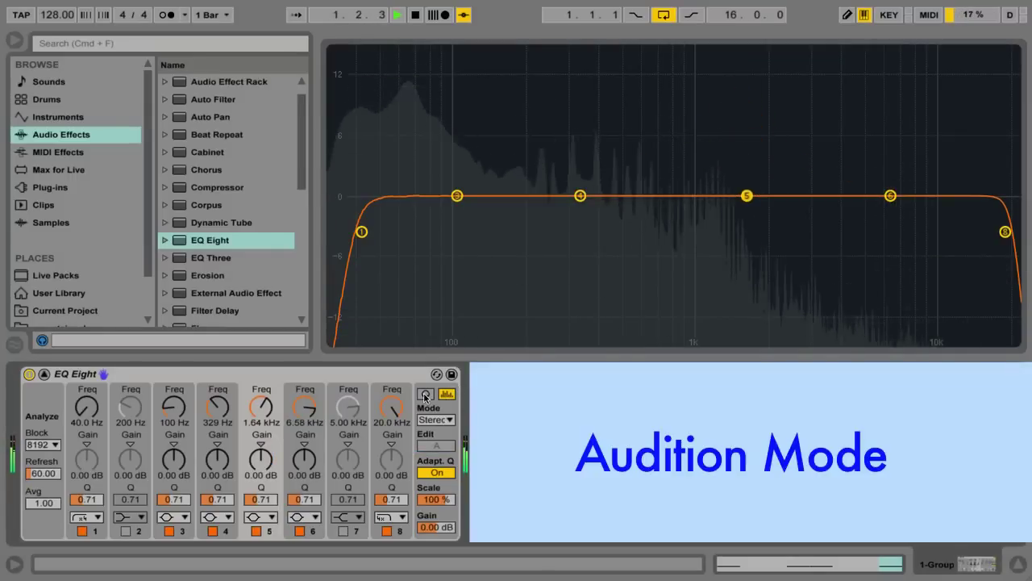
Turn on EQ Eight's Audition Mode and listen to filter 5 in isolation while raising its gain
click(425, 395)
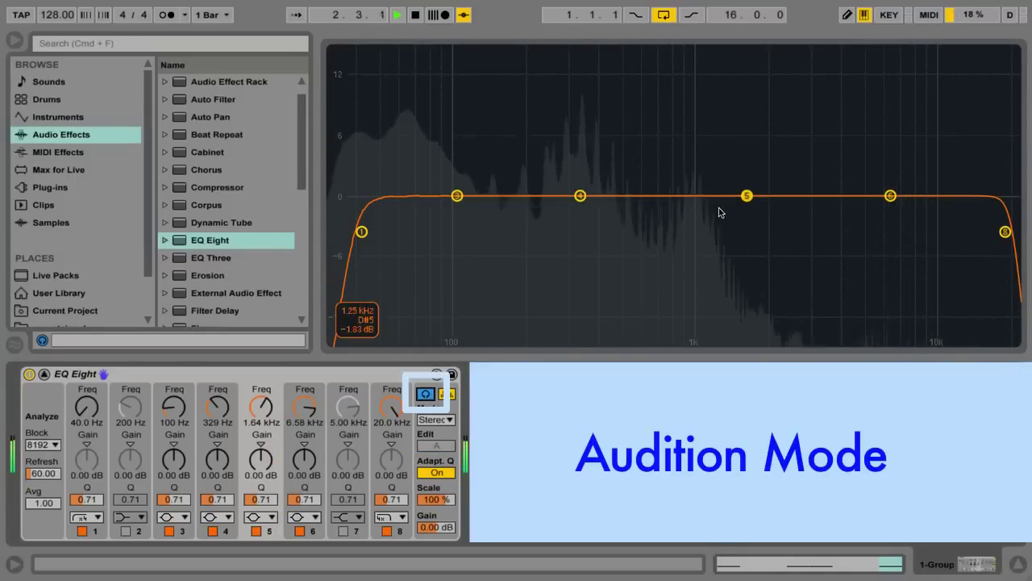
click(747, 198)
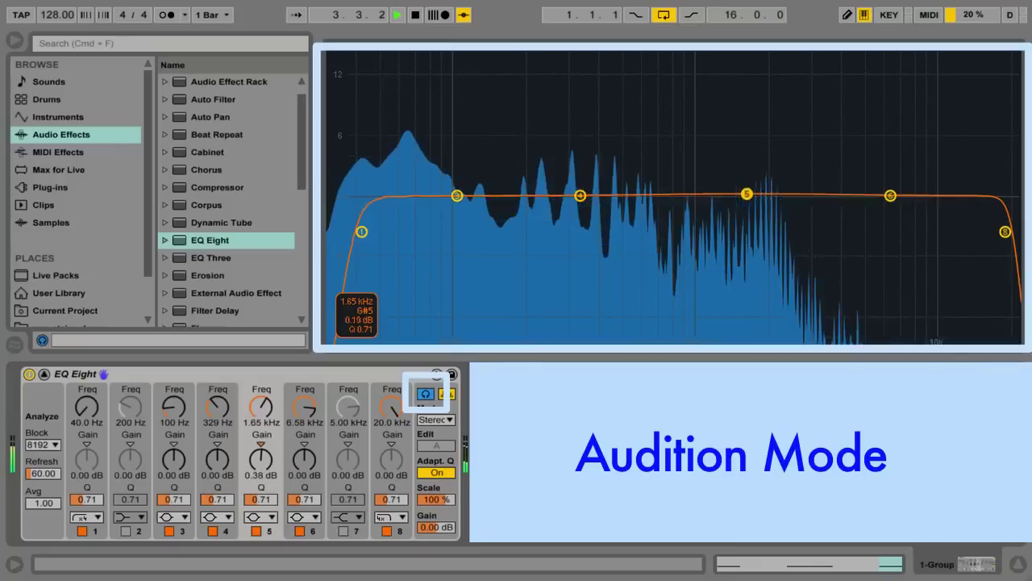
drag(746, 198, 754, 64)
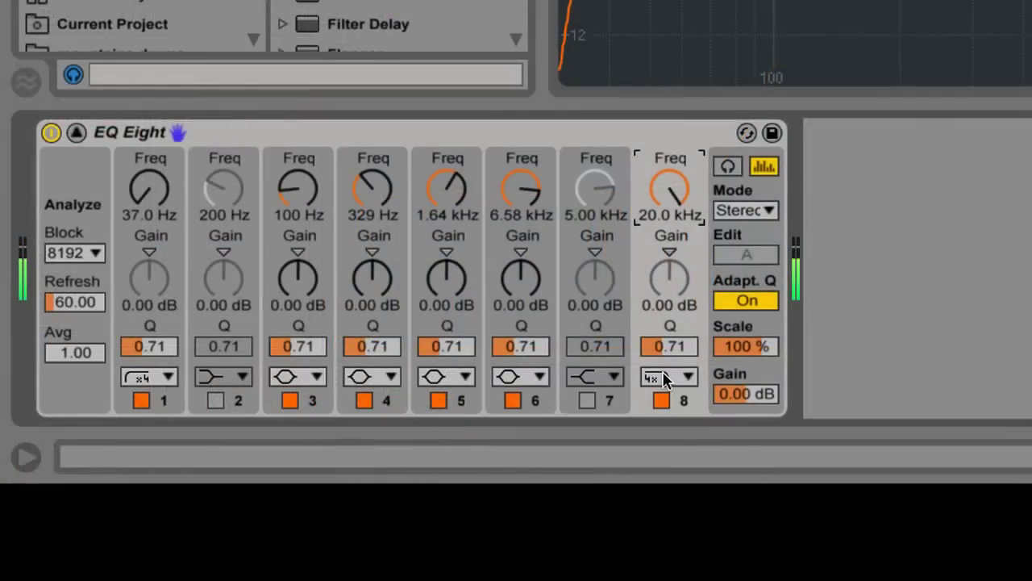
Check filter 8's shape options, keep the 4x low-pass, and sweep its frequency down to about 1.69 kHz and back up
click(666, 378)
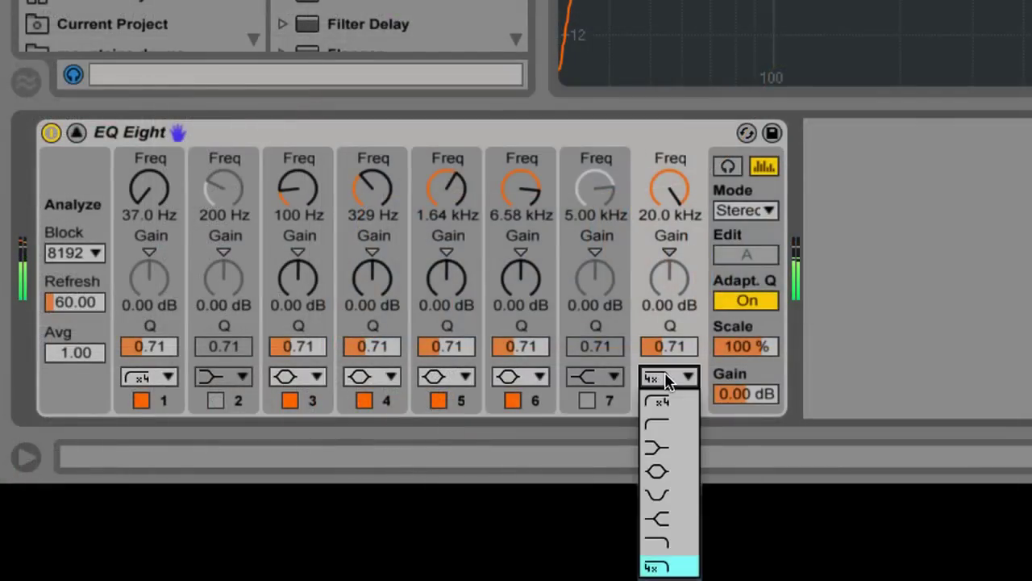
click(666, 184)
drag(666, 184, 666, 266)
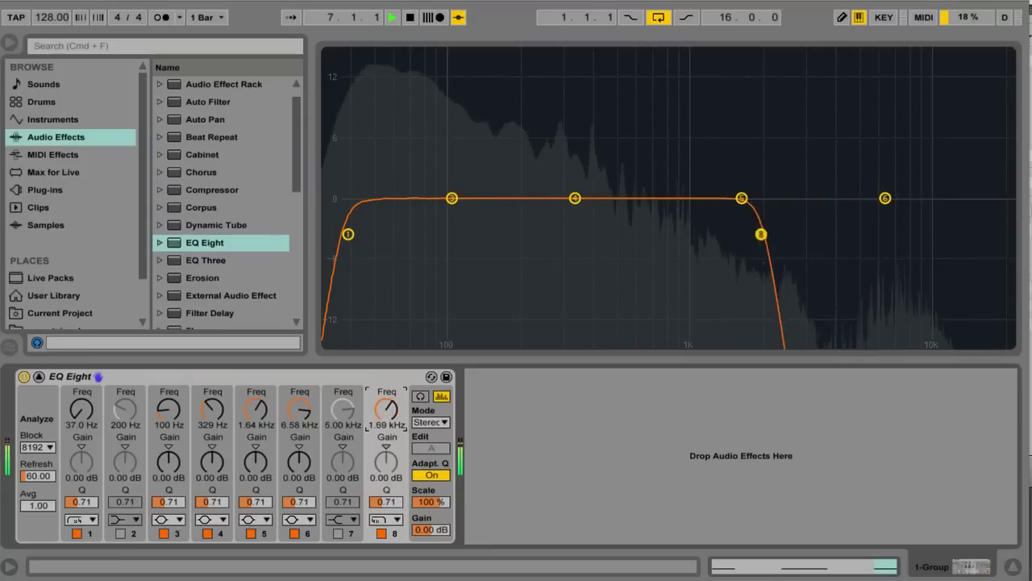
mouse_move(386, 410)
mouse_down()
mouse_move(387, 447)
mouse_move(386, 392)
mouse_up()
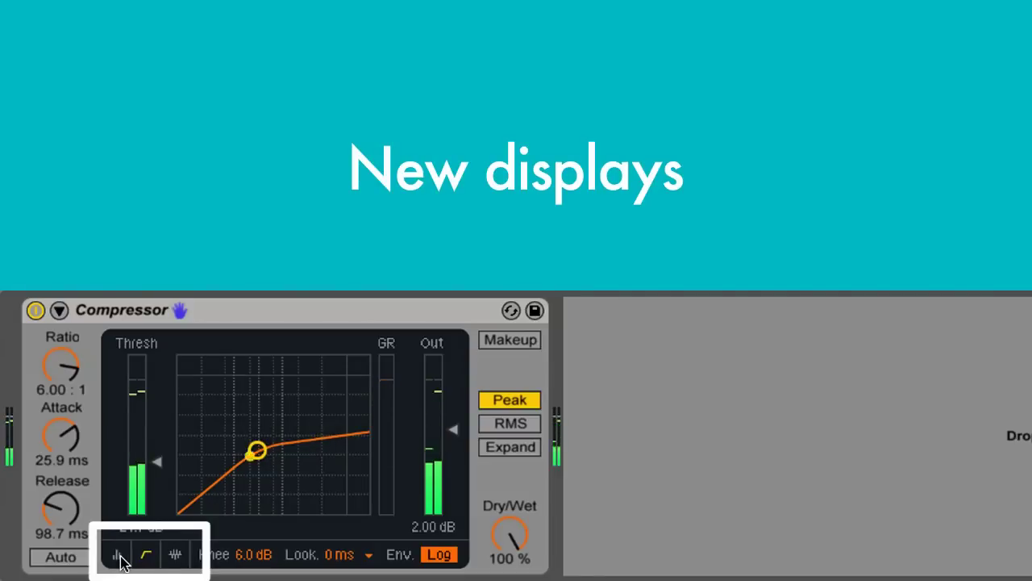
Switch the Compressor through its collapsed meter view to the activity view and display the output level
click(117, 555)
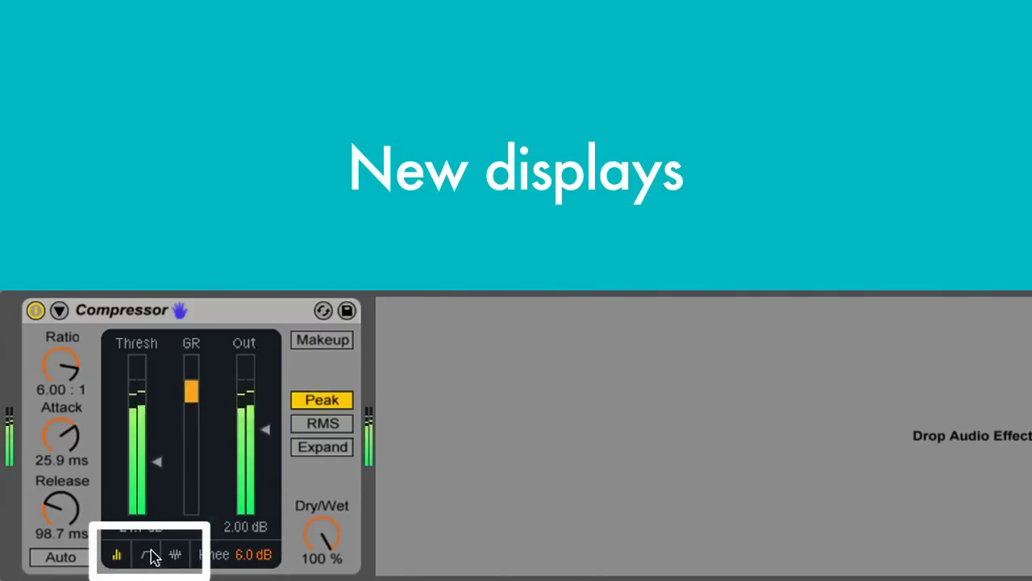
click(176, 556)
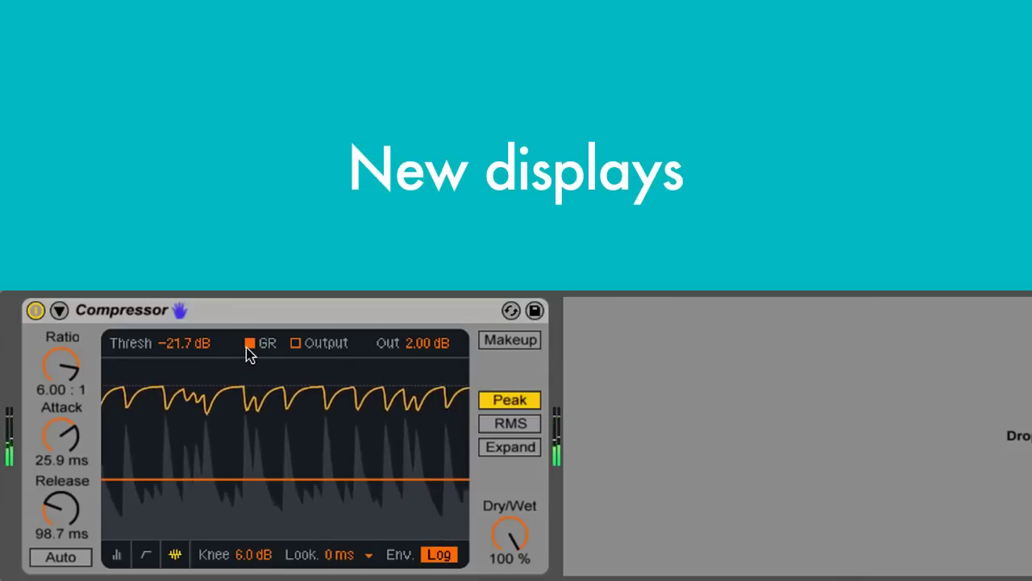
click(296, 344)
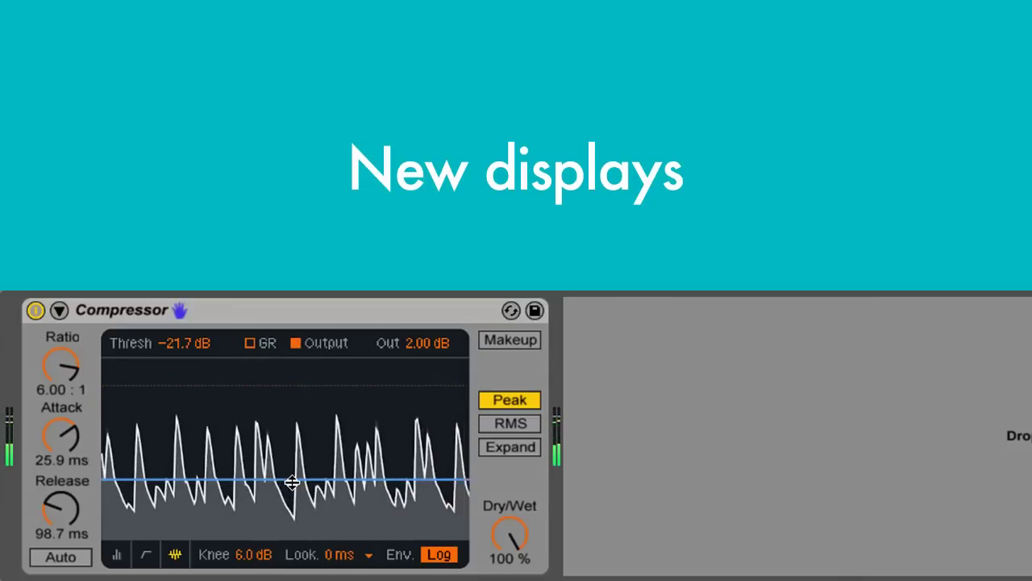
Raise the Compressor's threshold to -6.36 dB, show the gain reduction curve, and lower the threshold to -22.9 dB
drag(290, 479, 251, 413)
click(251, 344)
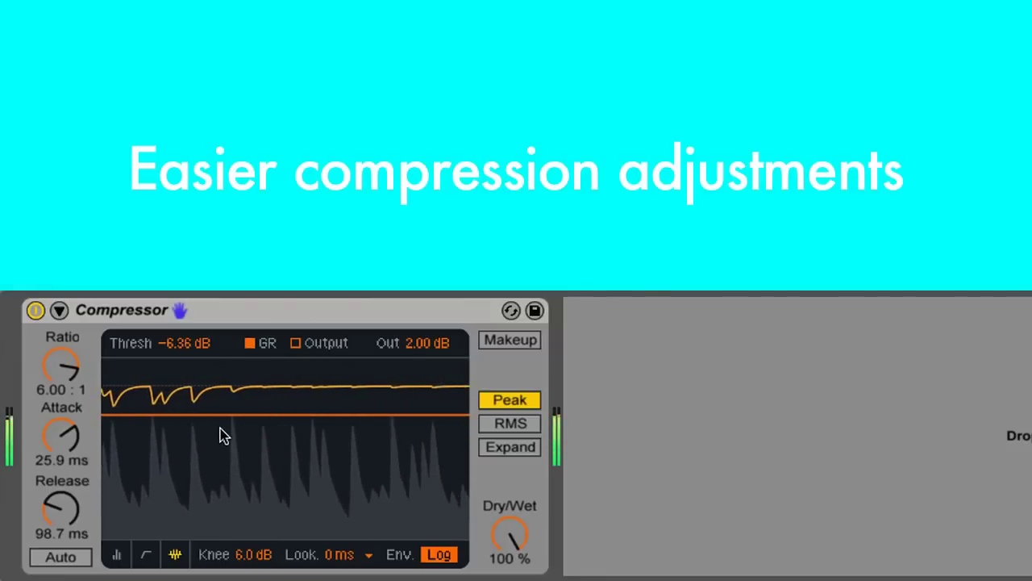
drag(240, 415, 240, 482)
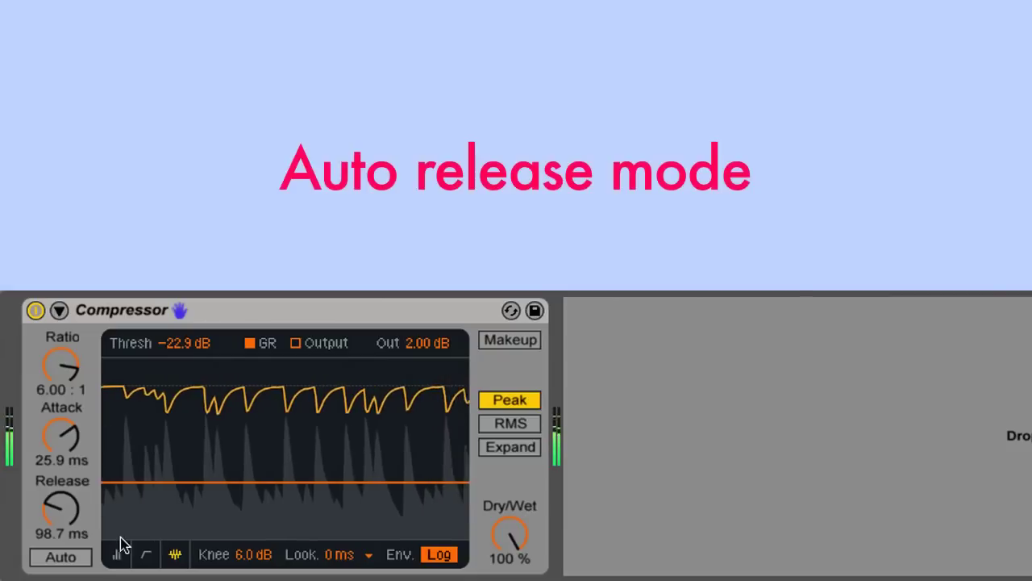
Enable the Compressor's auto release and vary the Dry/Wet mix below 100 %, returning it to 100 %
click(58, 558)
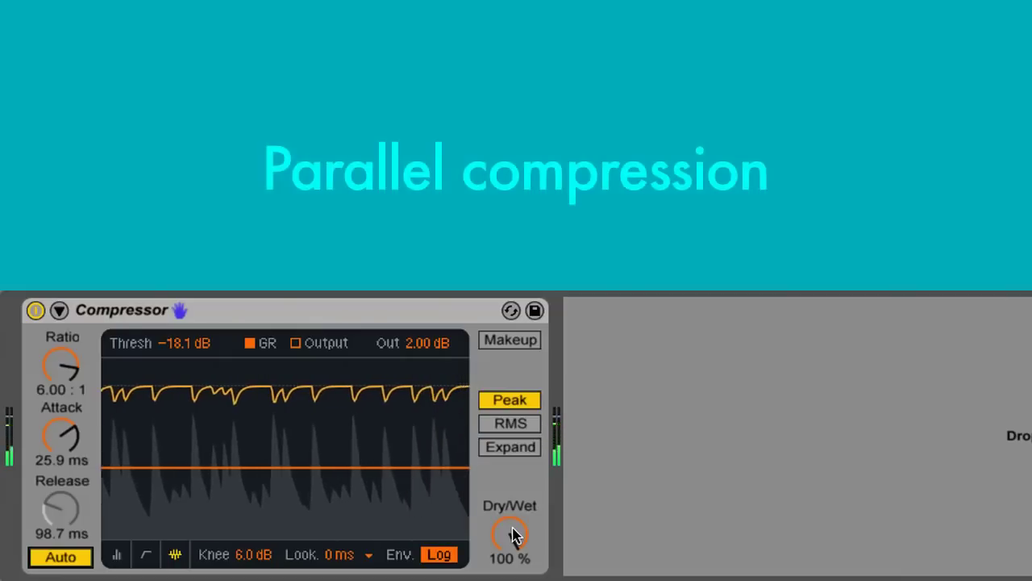
drag(514, 534, 514, 552)
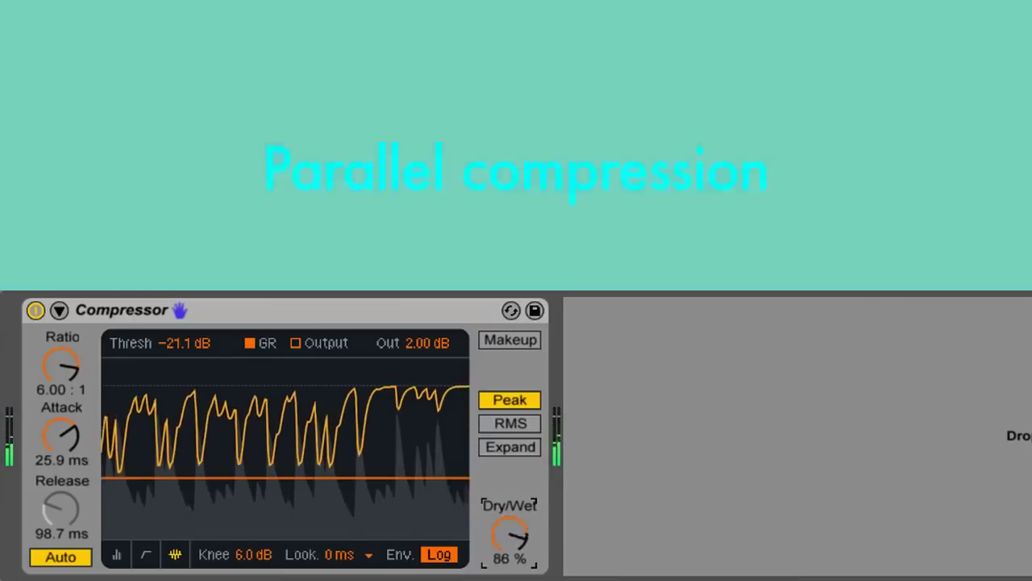
drag(509, 552, 509, 542)
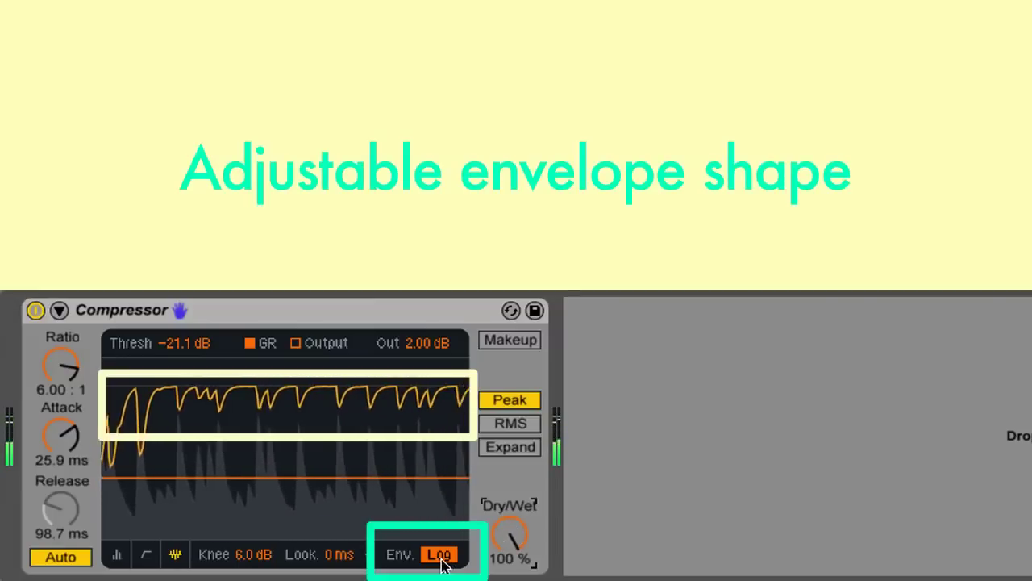
Lower the Compressor's threshold to -27.8 dB with the linear envelope, and switch the envelope back to Log
drag(421, 477, 422, 491)
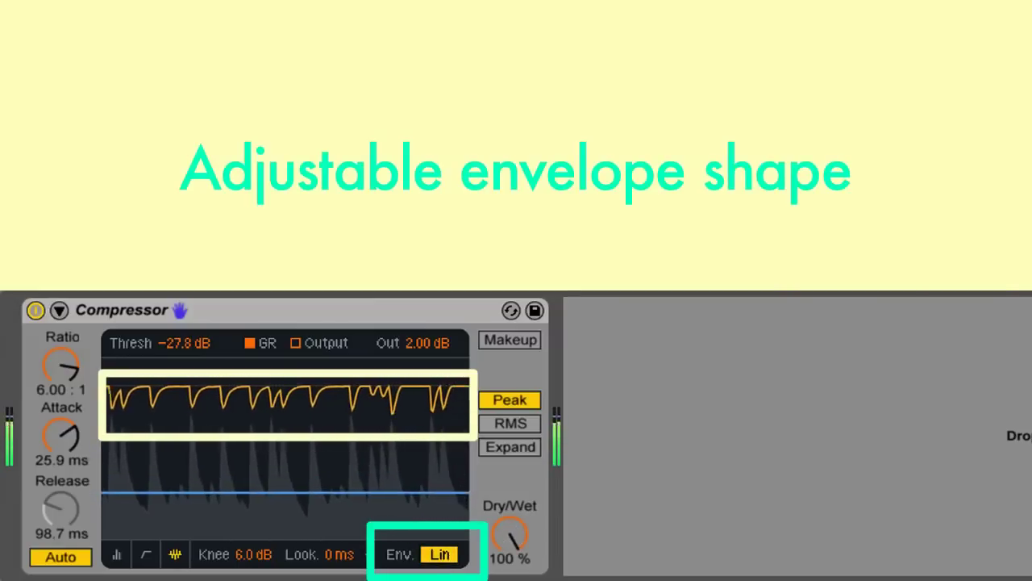
click(439, 555)
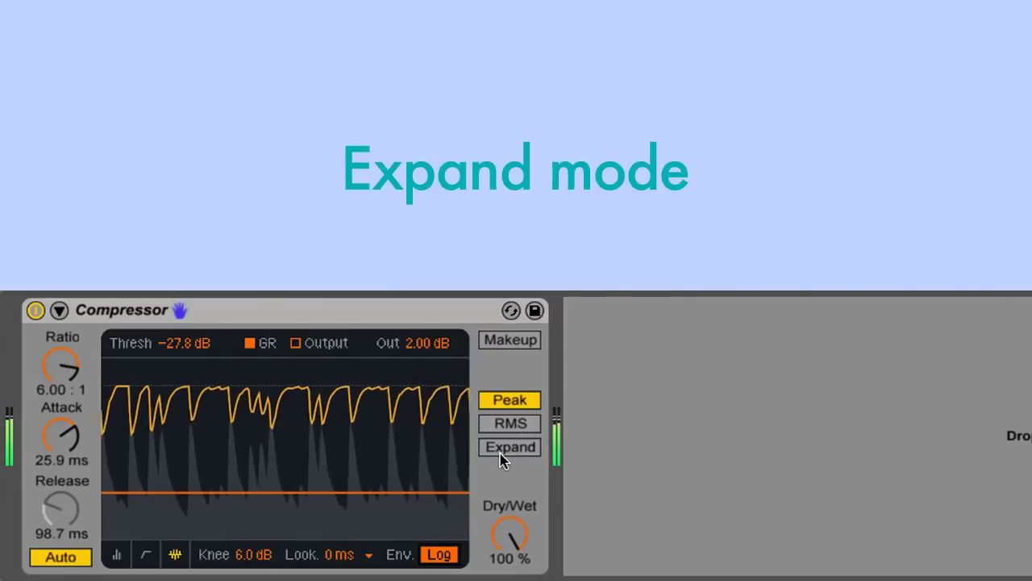
Switch the Compressor to Expand mode with a 1 : 1.87 ratio and lower the threshold past -32.1 dB
click(502, 458)
drag(373, 491, 361, 492)
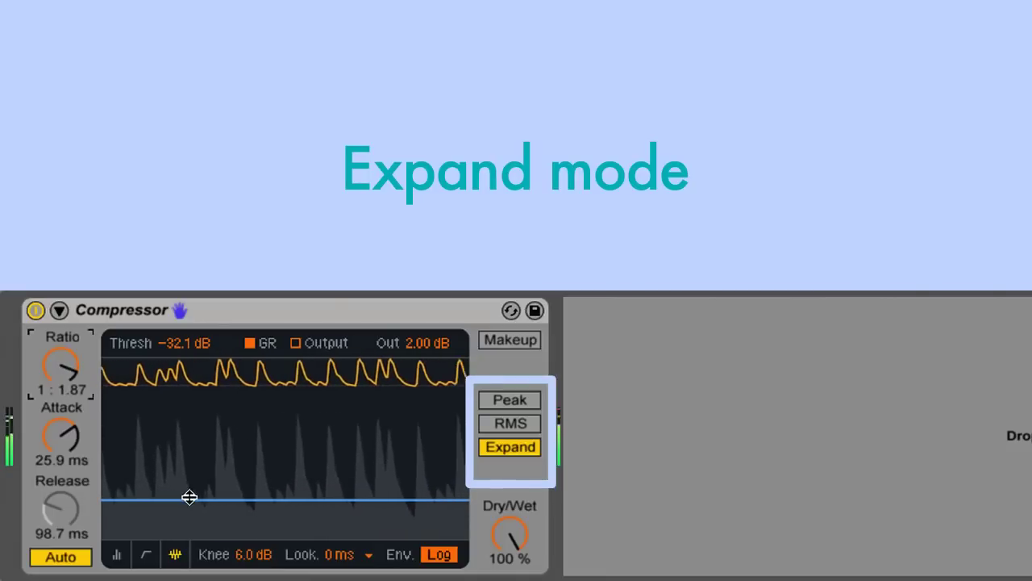
drag(189, 497, 189, 503)
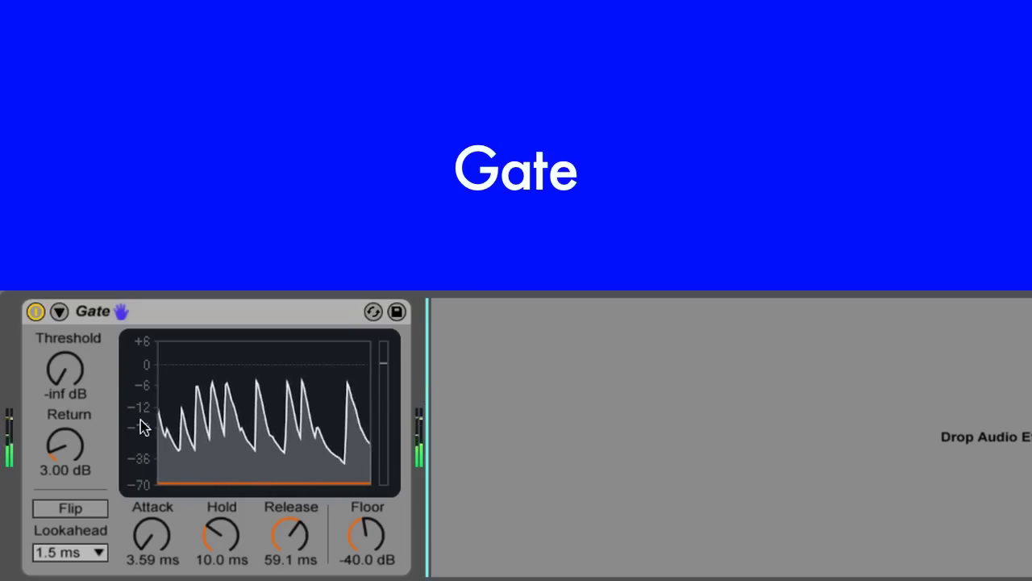
Set the Gate's threshold to -13.8 dB, release to 1.75 ms and return to about 6.48 dB
drag(193, 482, 193, 427)
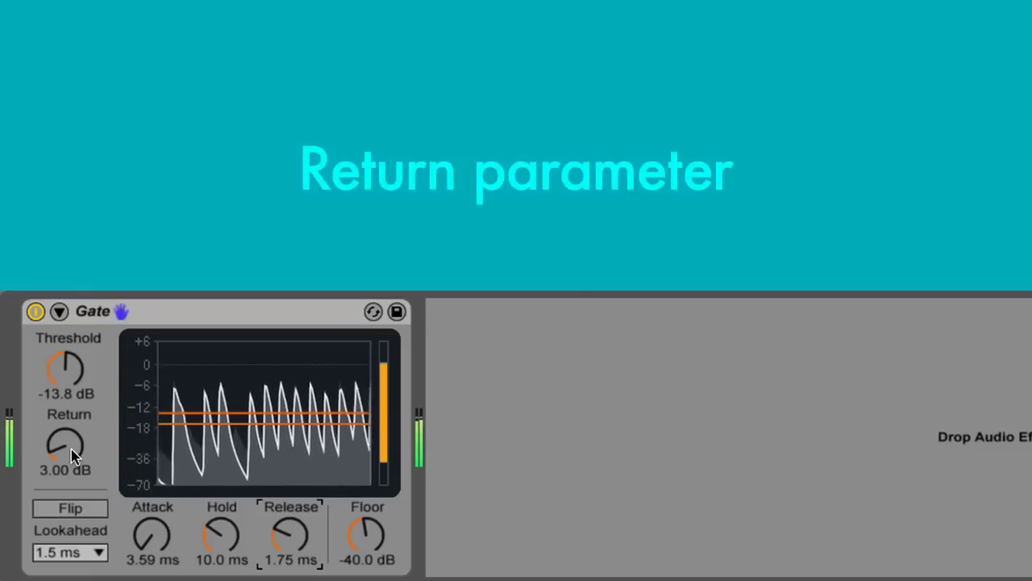
drag(64, 444, 65, 428)
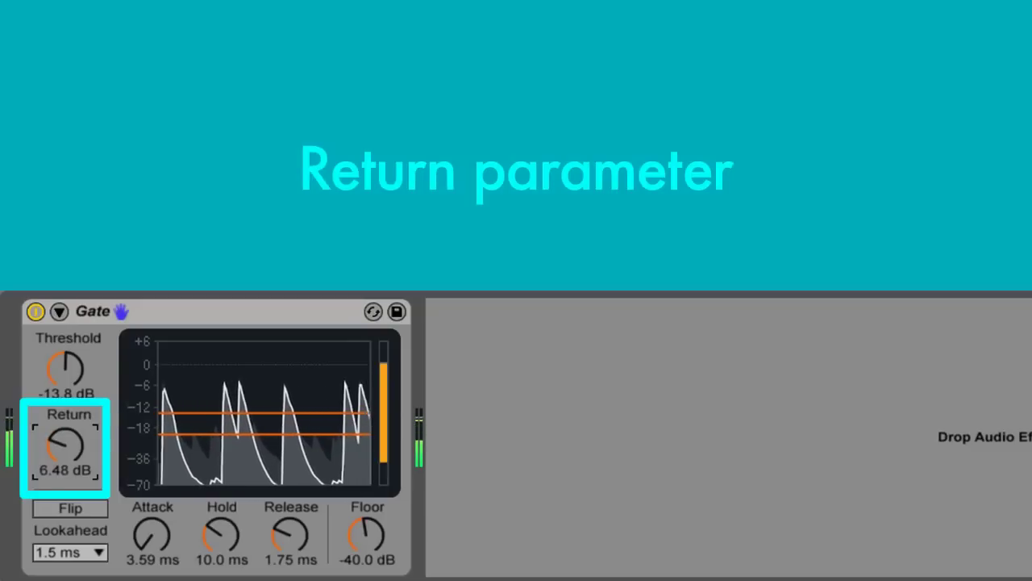
mouse_move(73, 455)
mouse_down()
mouse_move(72, 440)
mouse_move(73, 456)
mouse_up()
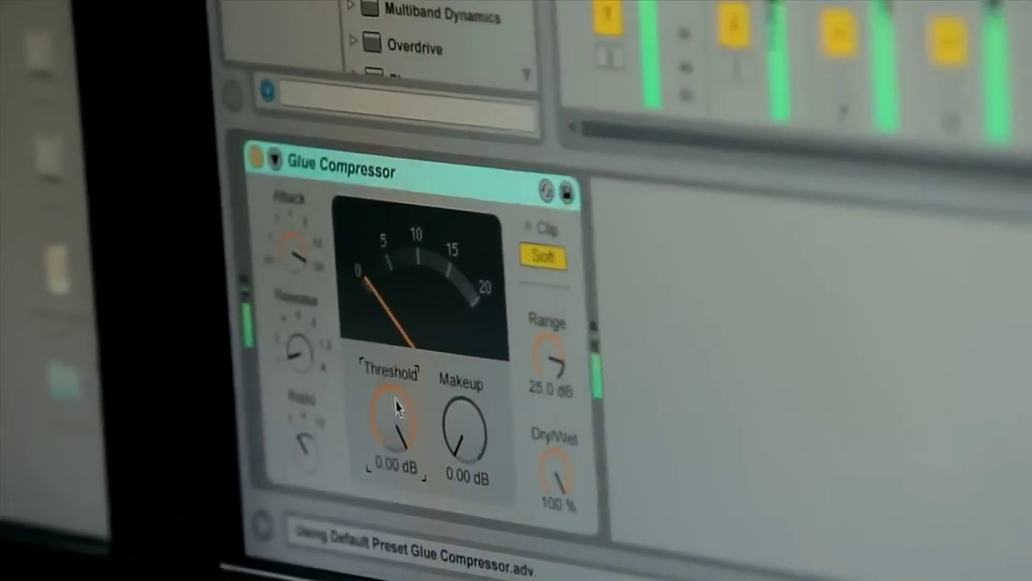
Lower the Glue Compressor's threshold to -14.6 dB
drag(396, 411, 408, 456)
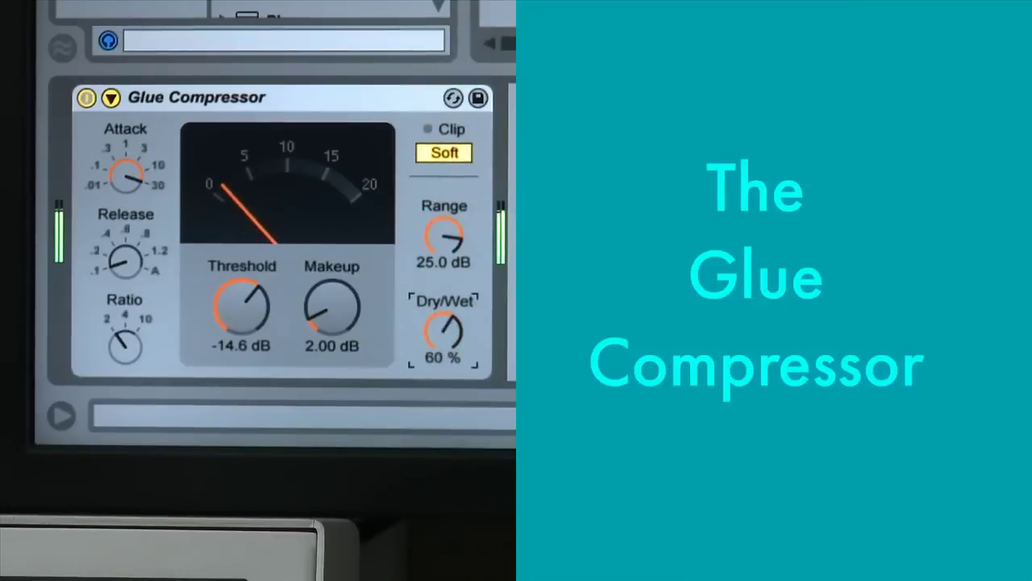